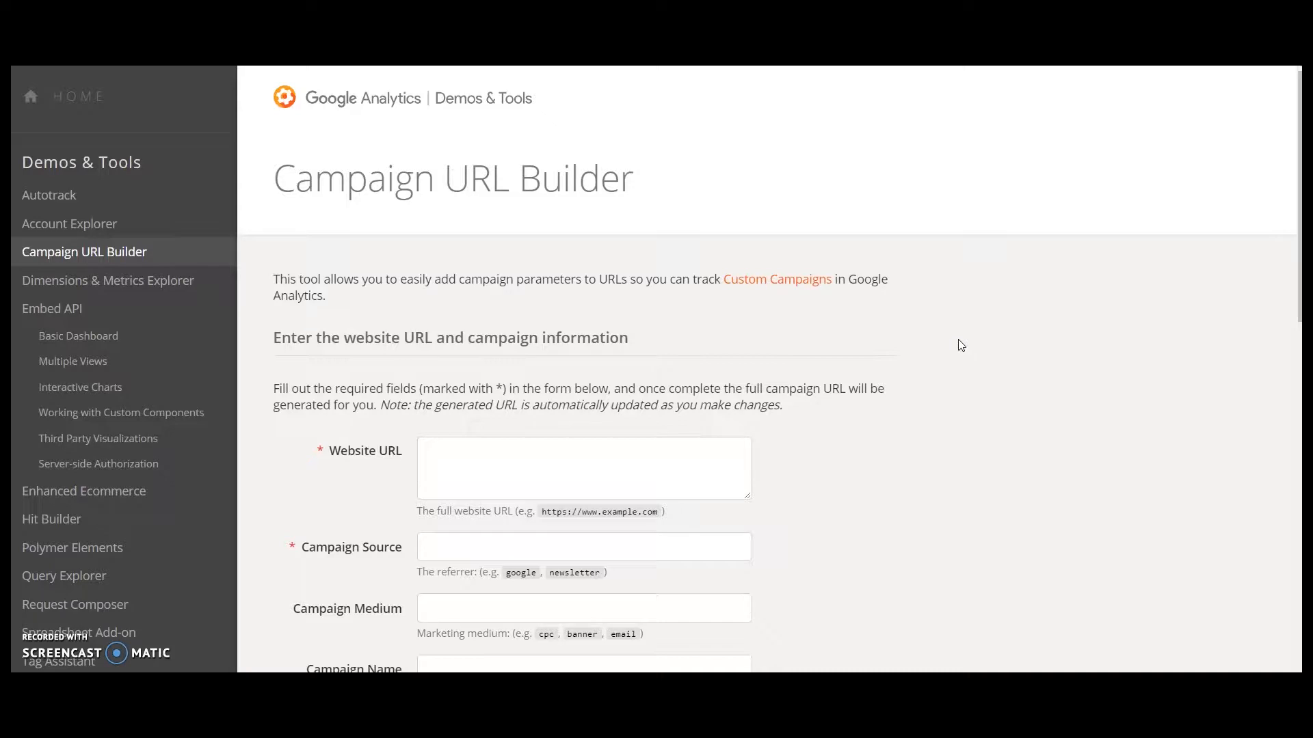
pyautogui.scroll(-2, 961, 345)
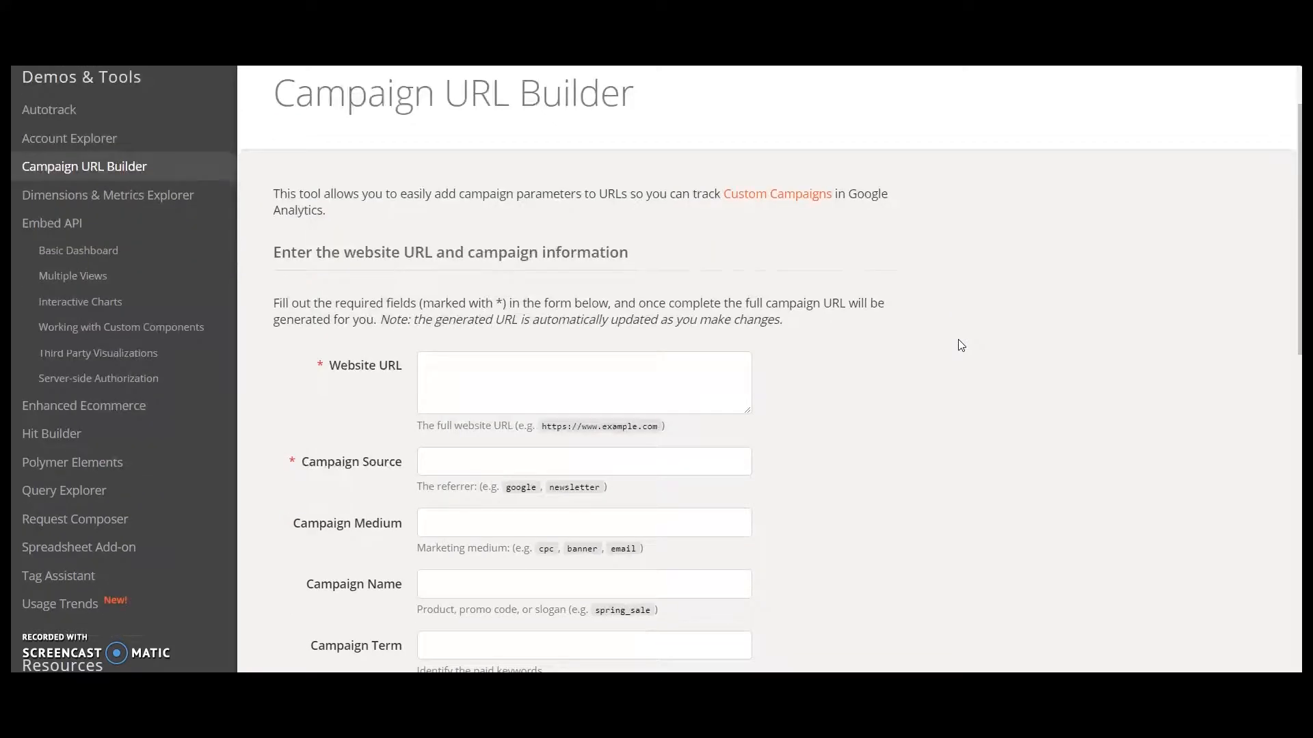
pyautogui.click(574, 310)
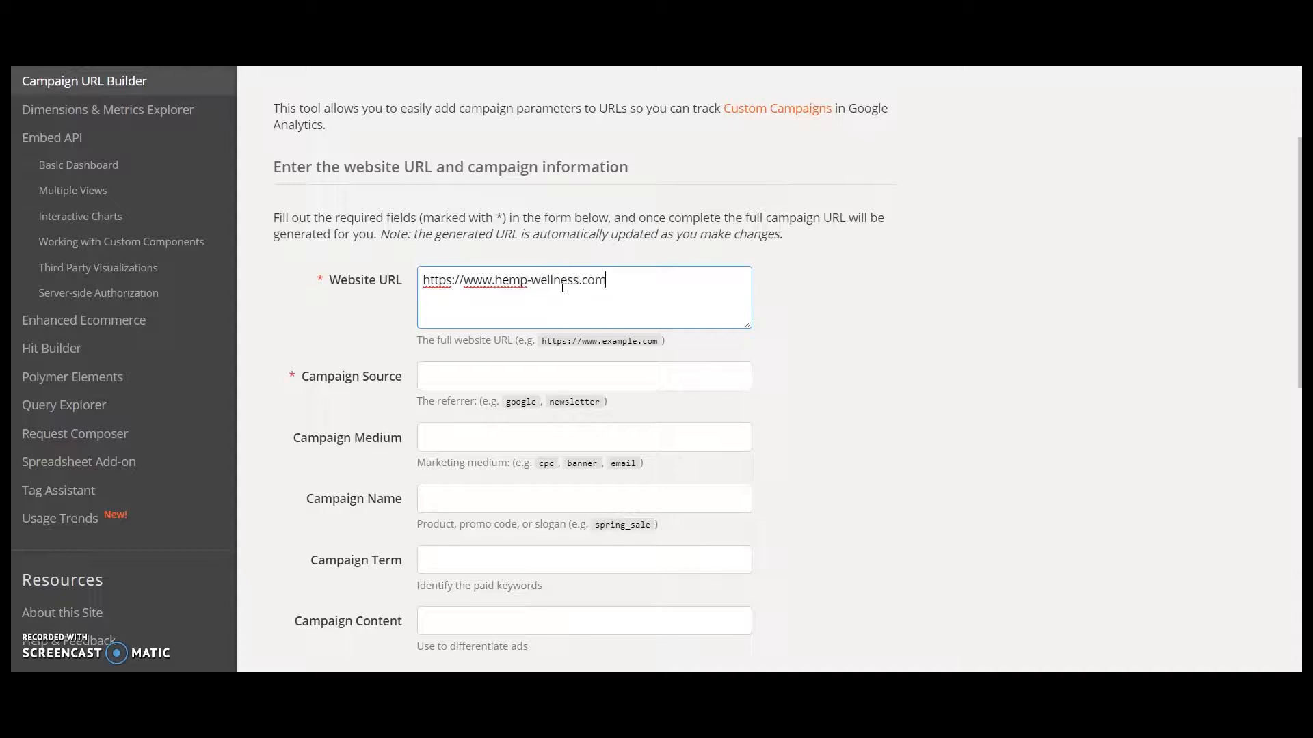
pyautogui.click(458, 378)
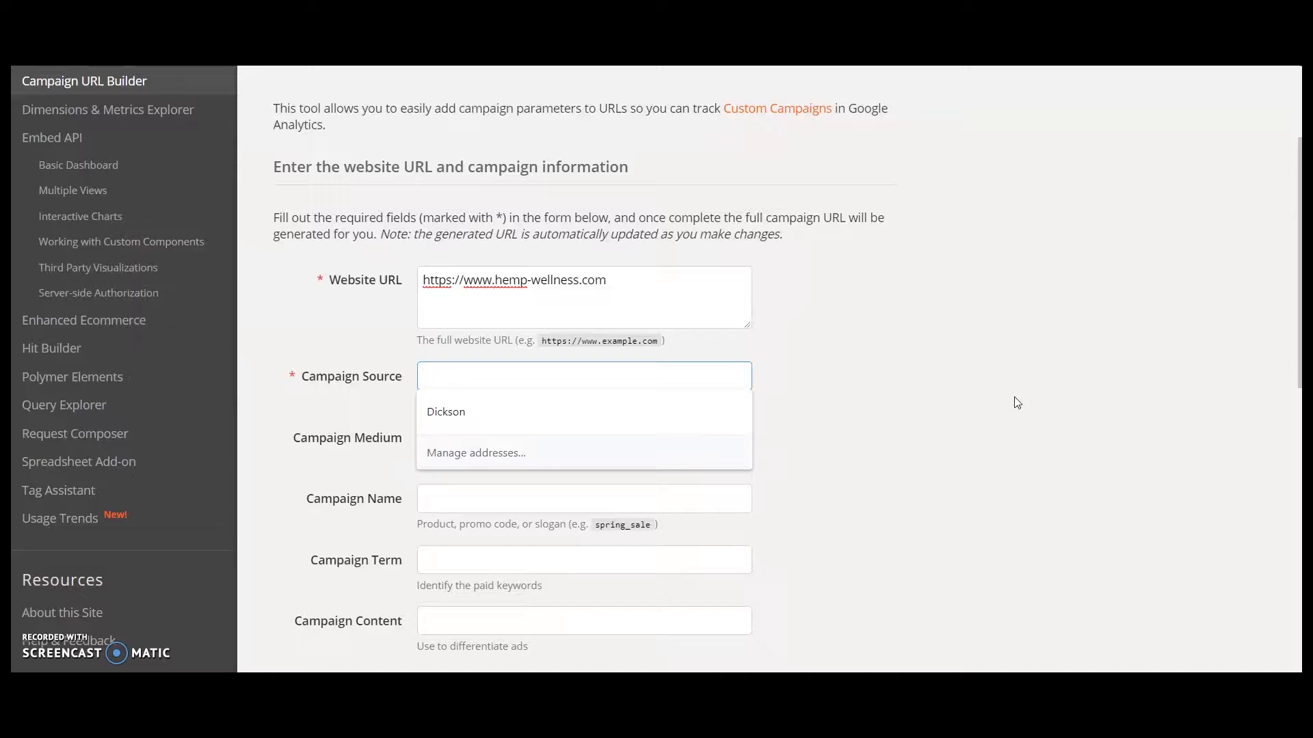
pyautogui.write('AdPlatform1')
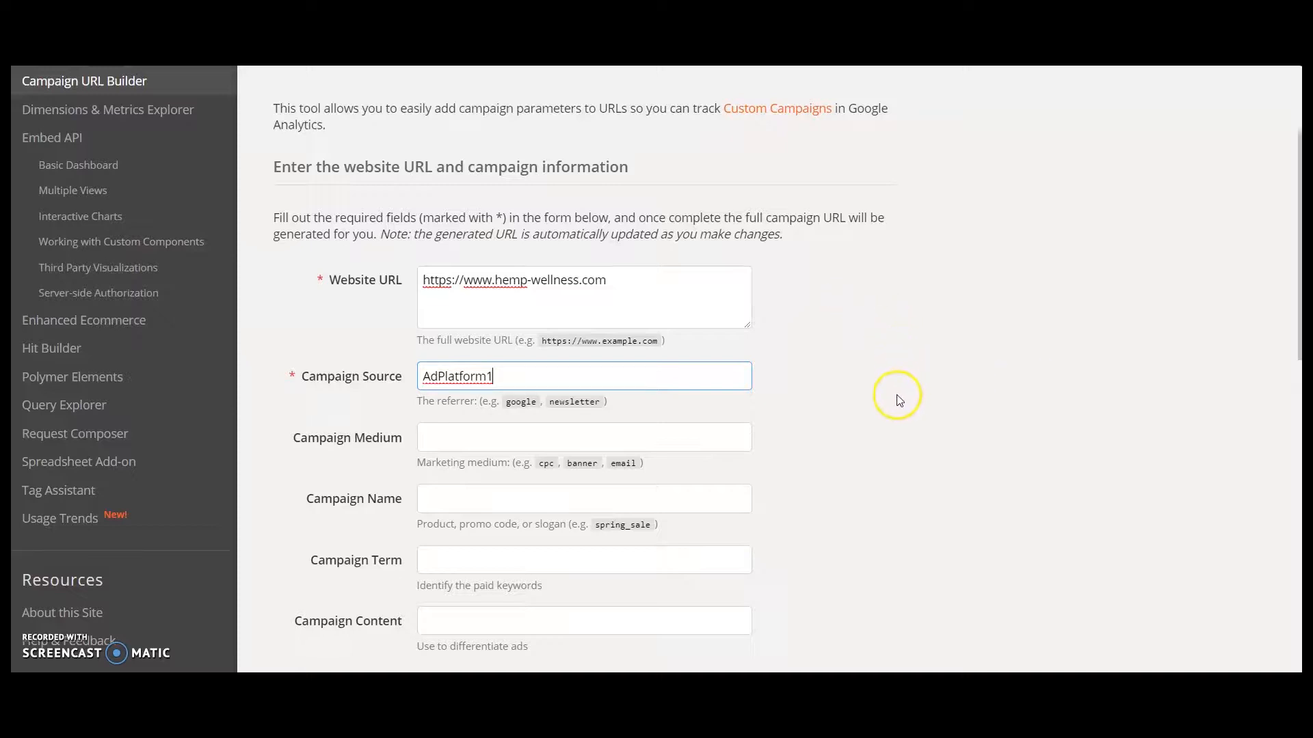
# - Set the campaign medium to banner and the campaign name to Campaign1
pyautogui.click(506, 438)
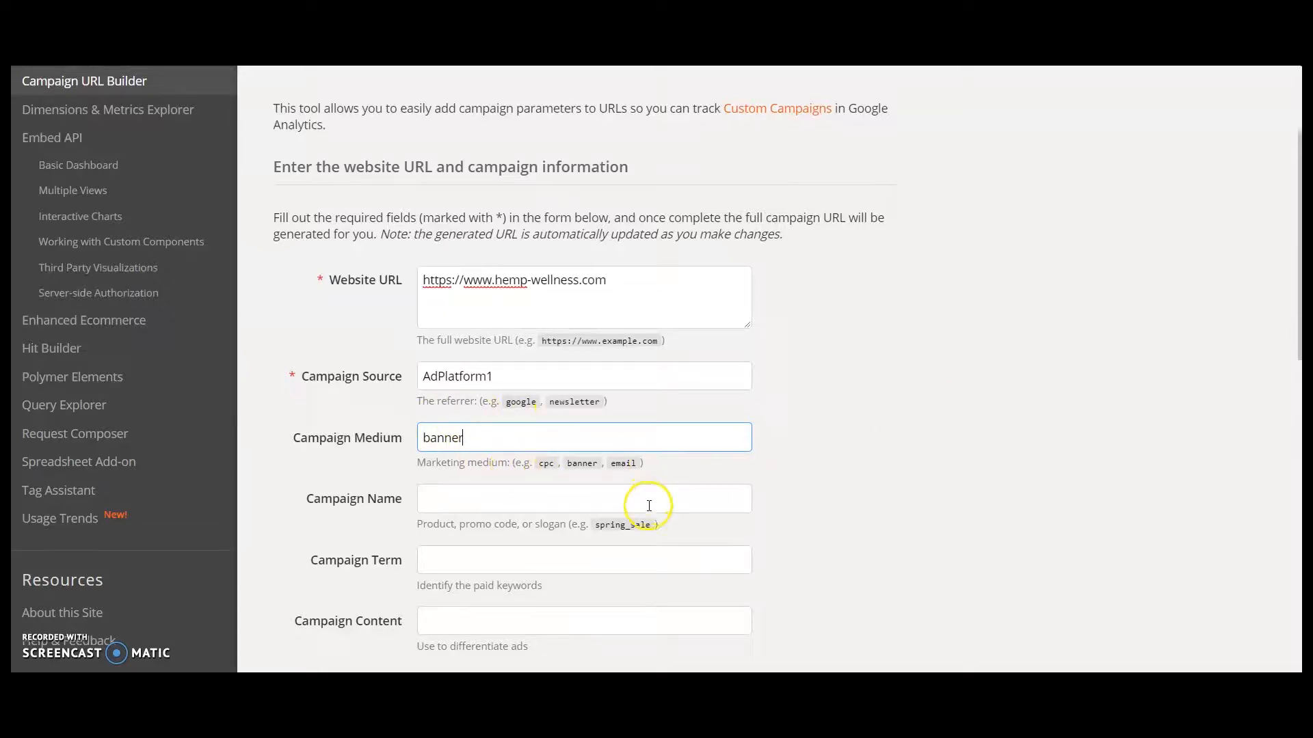
pyautogui.click(528, 501)
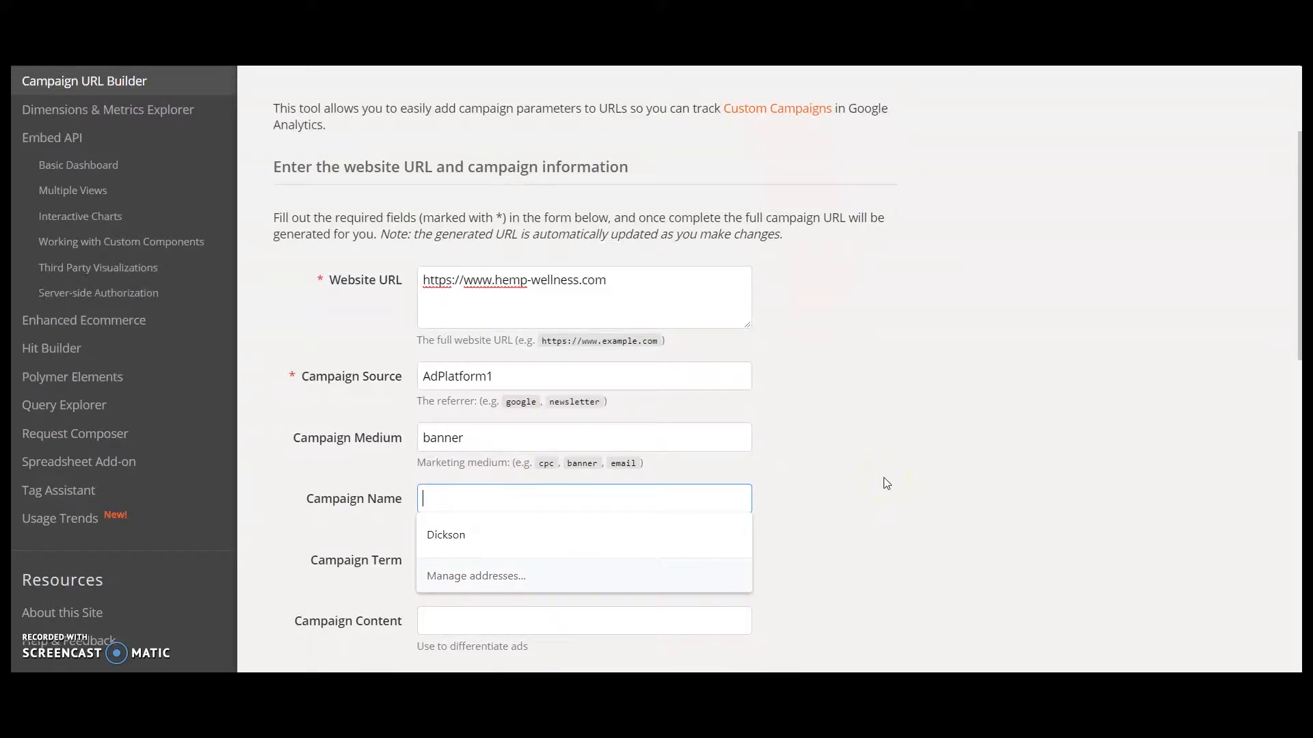
pyautogui.write('Campaign1')
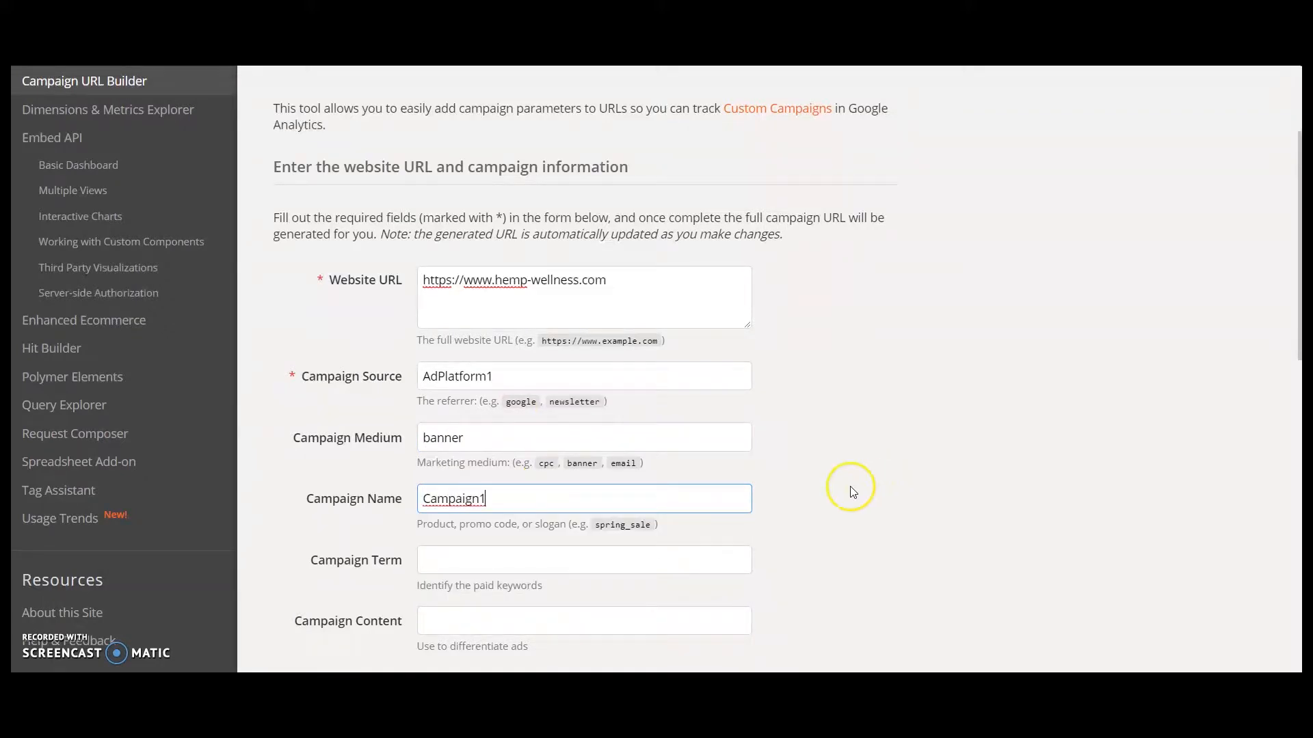
# - Set the campaign content to Ad1, written without a space
pyautogui.scroll(-3, 851, 486)
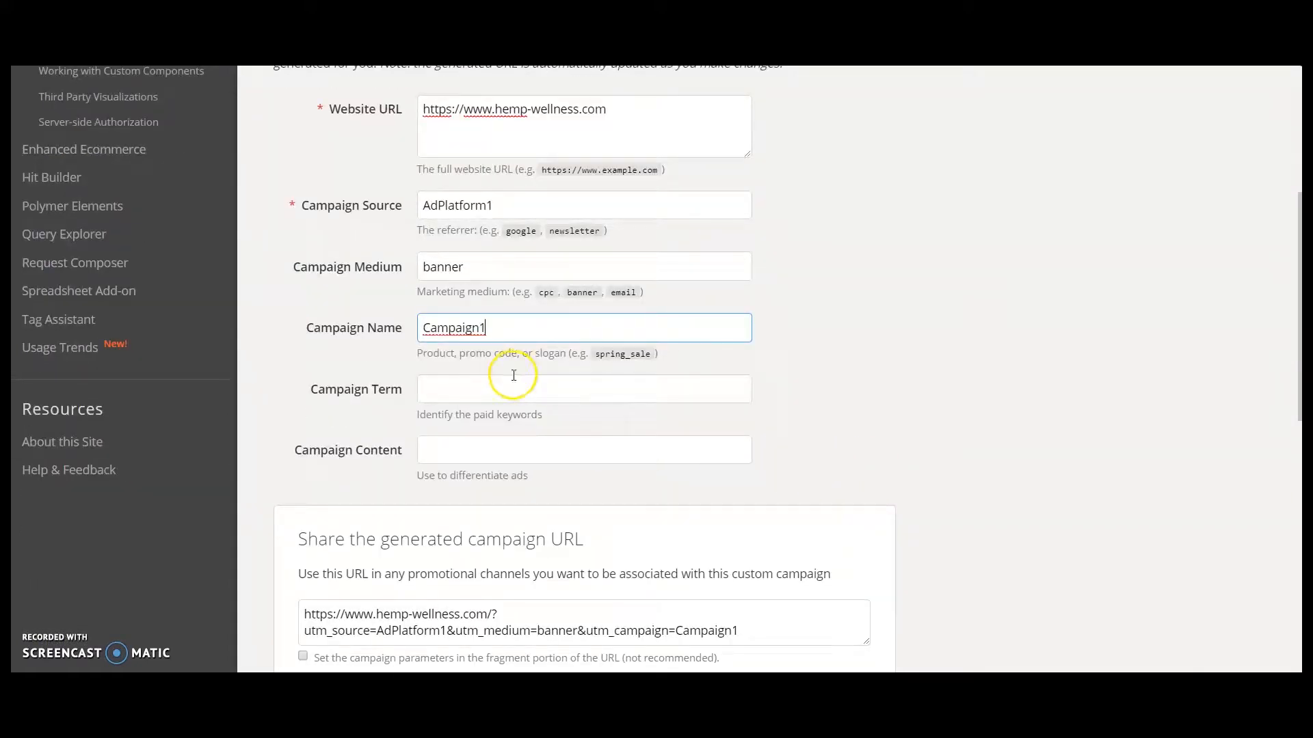
pyautogui.click(532, 446)
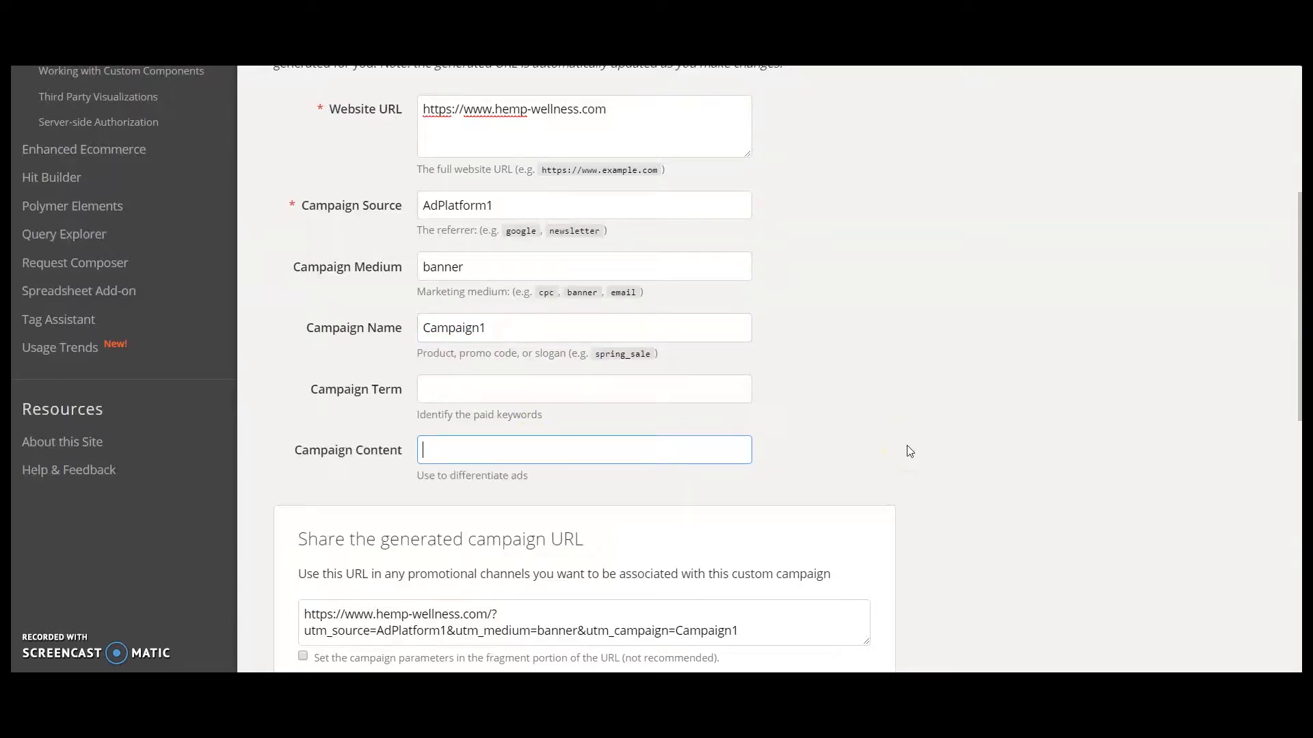
pyautogui.write('Ad 1')
pyautogui.press('BackSpace')
pyautogui.press('BackSpace')
# - Review the form's entries for campaign source, medium, name, term and content
pyautogui.click(622, 388)
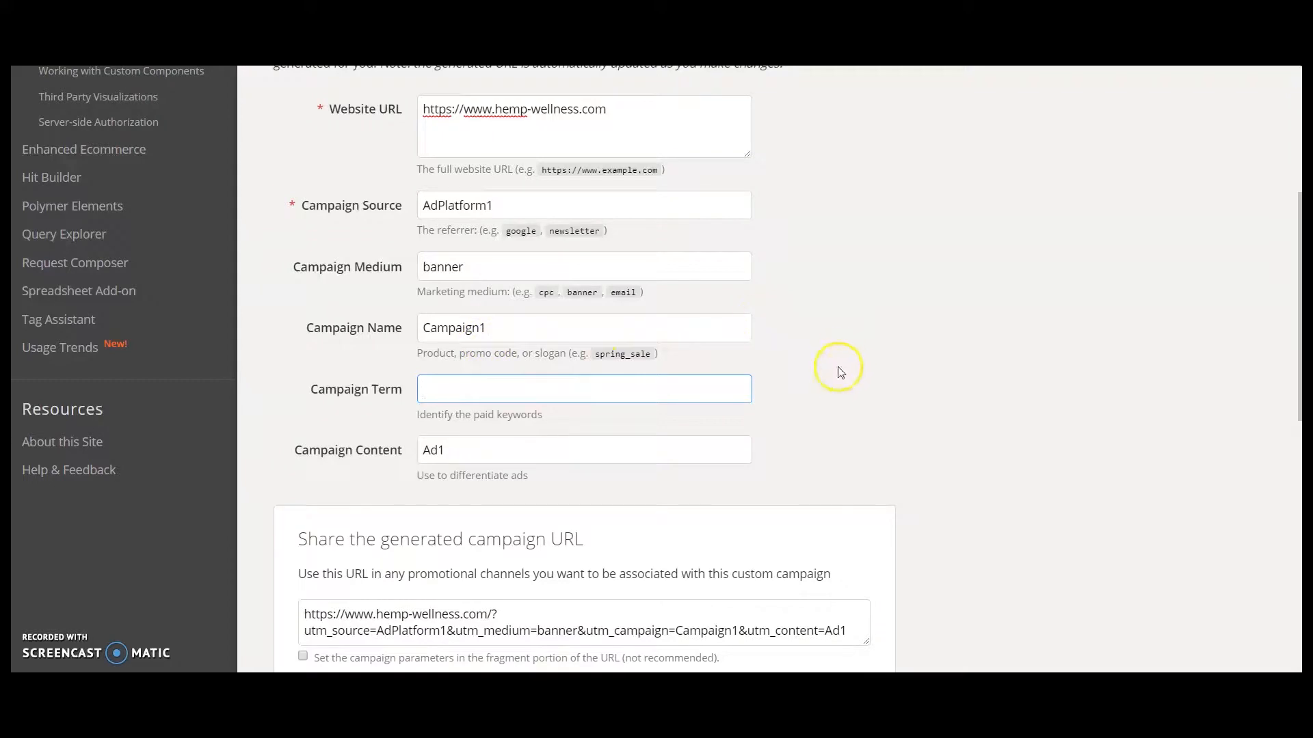
pyautogui.scroll(1, 840, 372)
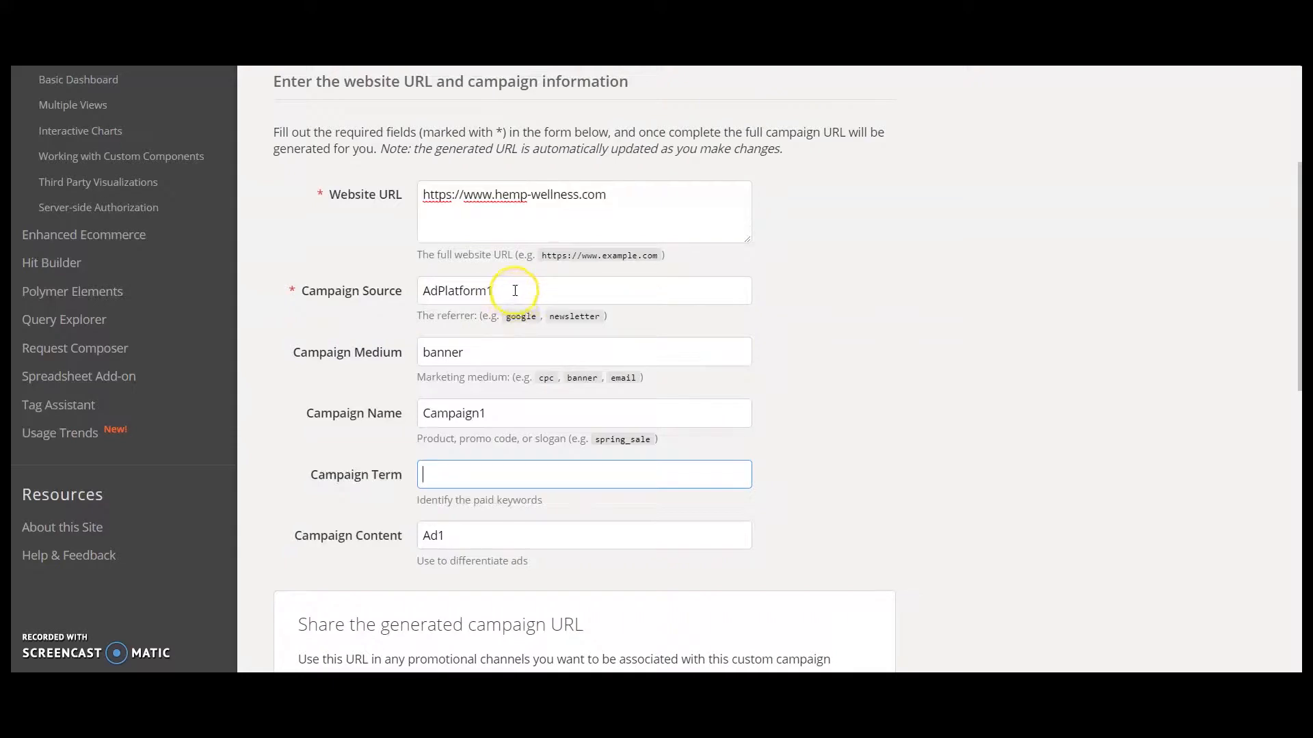
pyautogui.click(494, 352)
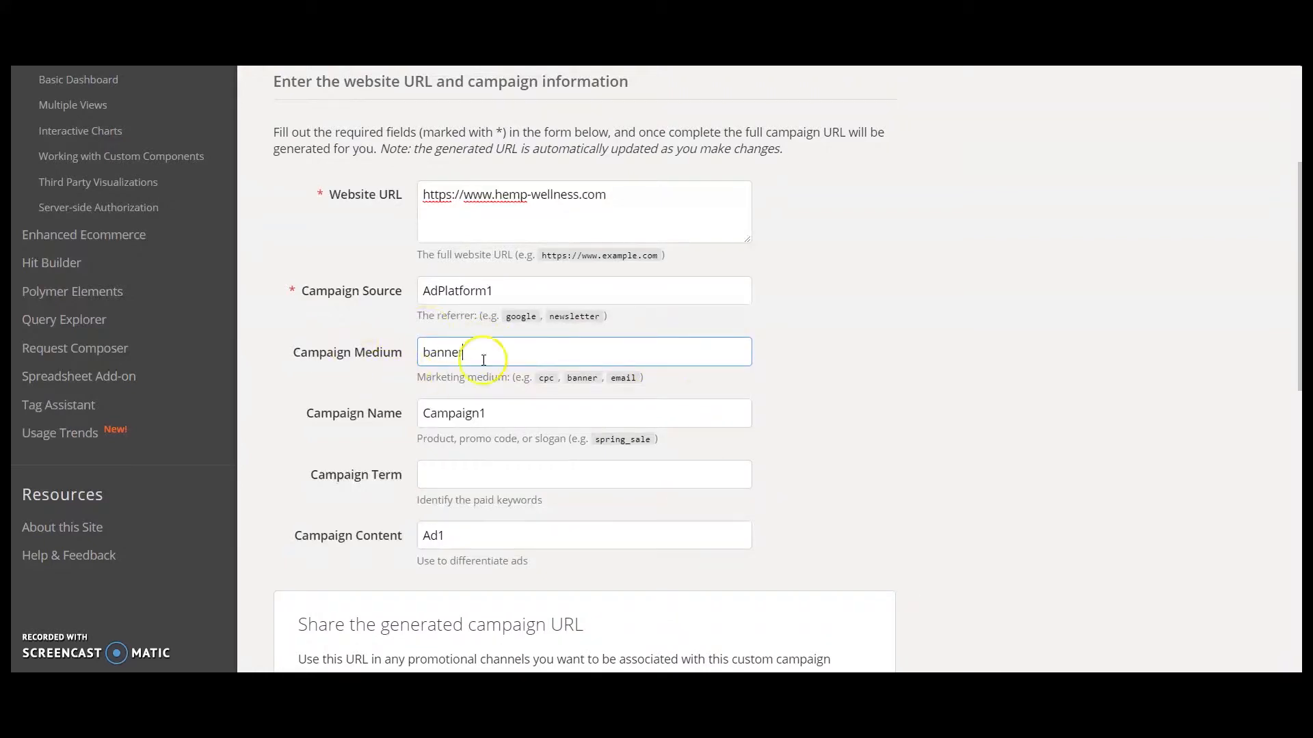
pyautogui.click(532, 409)
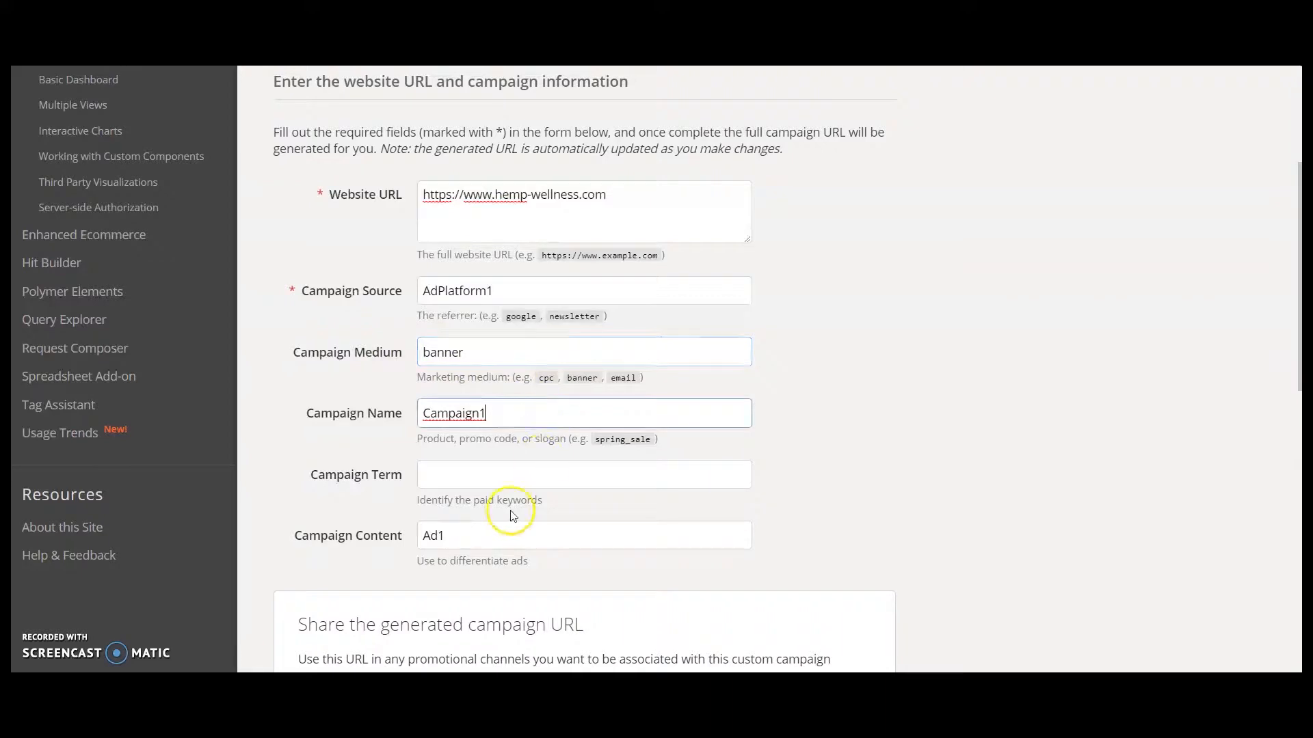
pyautogui.click(499, 534)
# - Examine the generated campaign URL's base address and its source, medium, campaign and content parameters
pyautogui.scroll(-5, 802, 486)
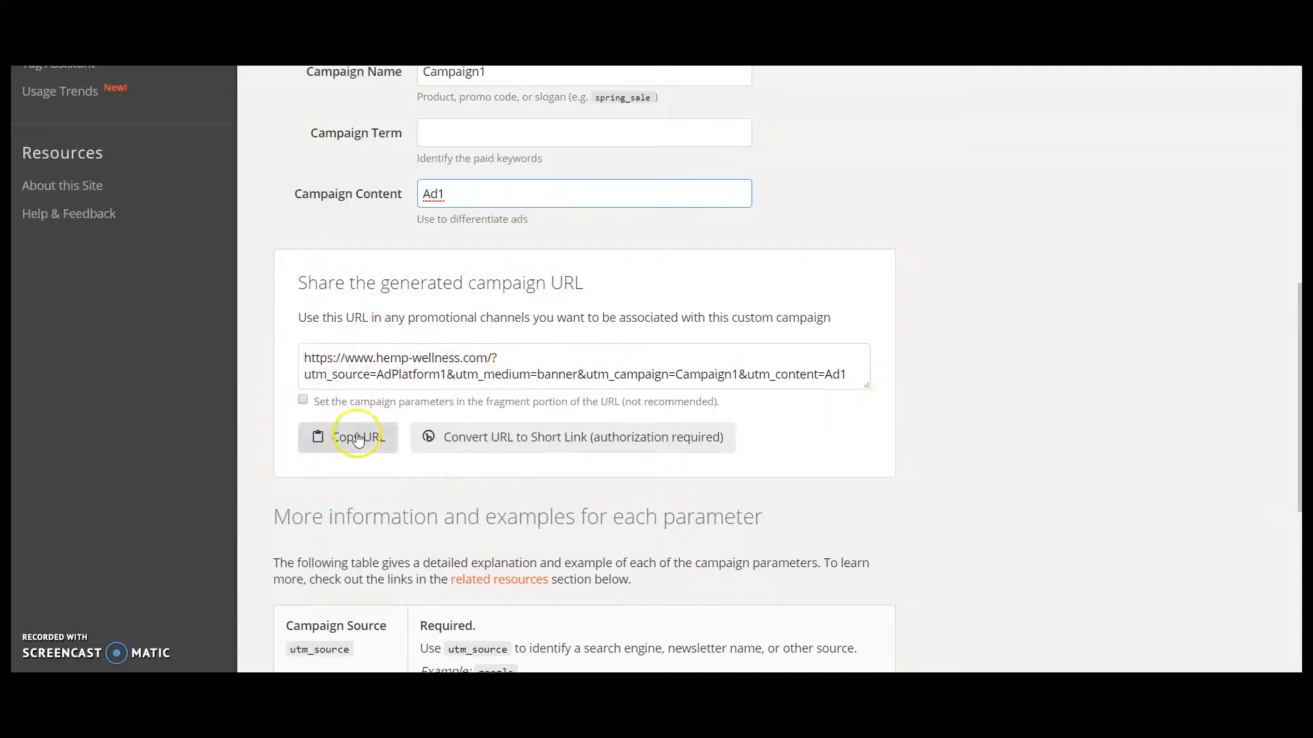
pyautogui.moveTo(303, 358); pyautogui.dragTo(487, 359)
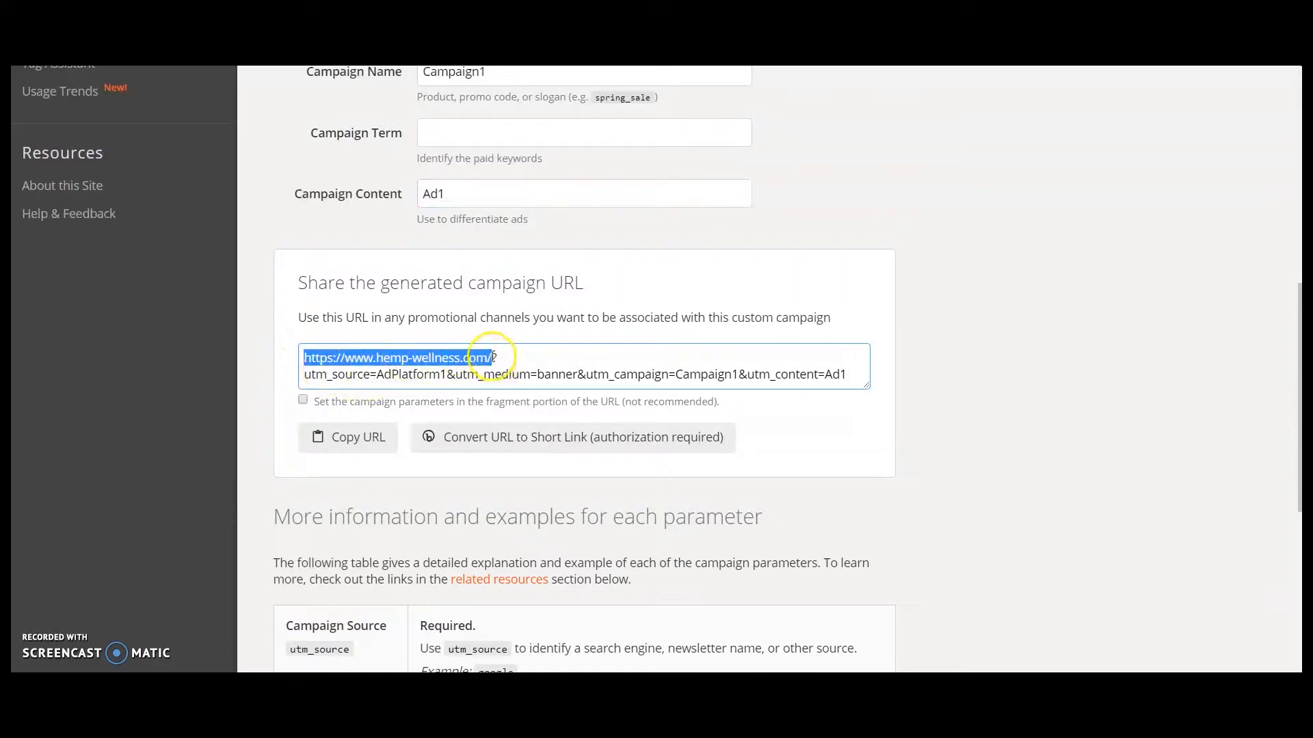
pyautogui.click(493, 357)
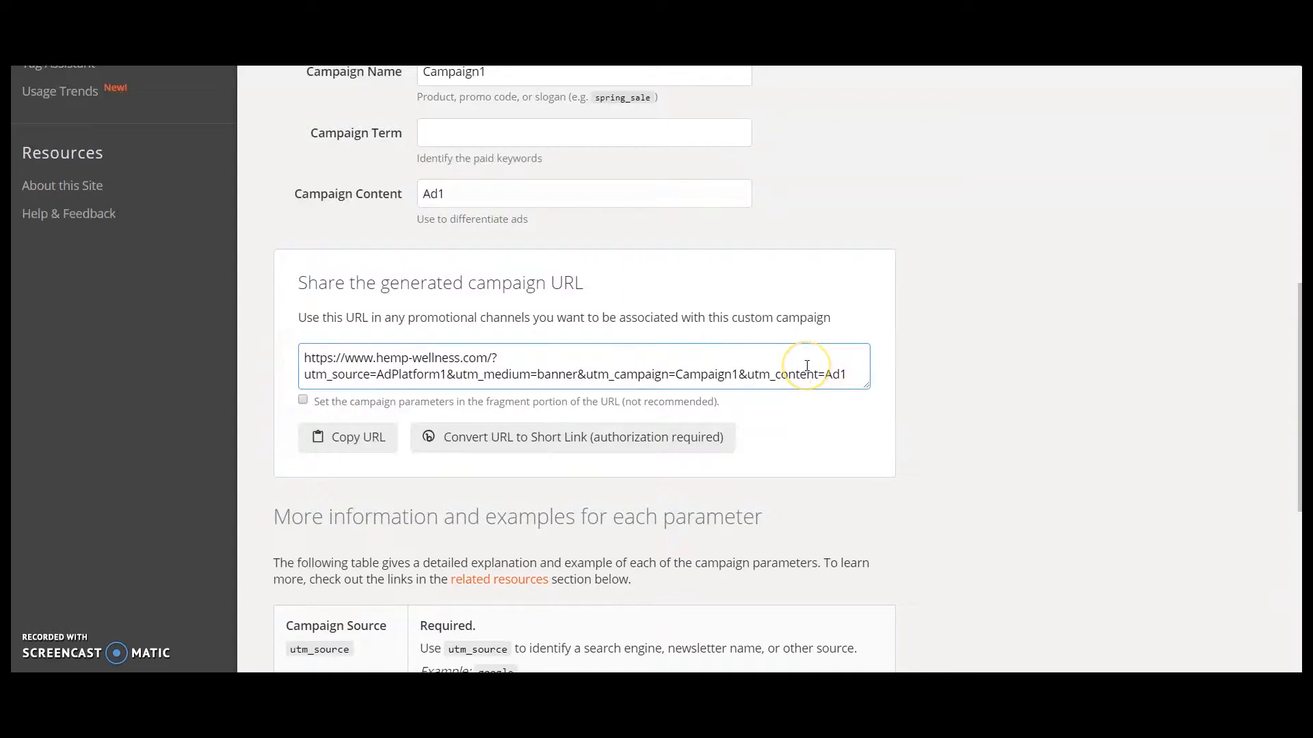
pyautogui.click(839, 359)
pyautogui.moveTo(305, 374); pyautogui.dragTo(443, 375)
pyautogui.click(376, 376)
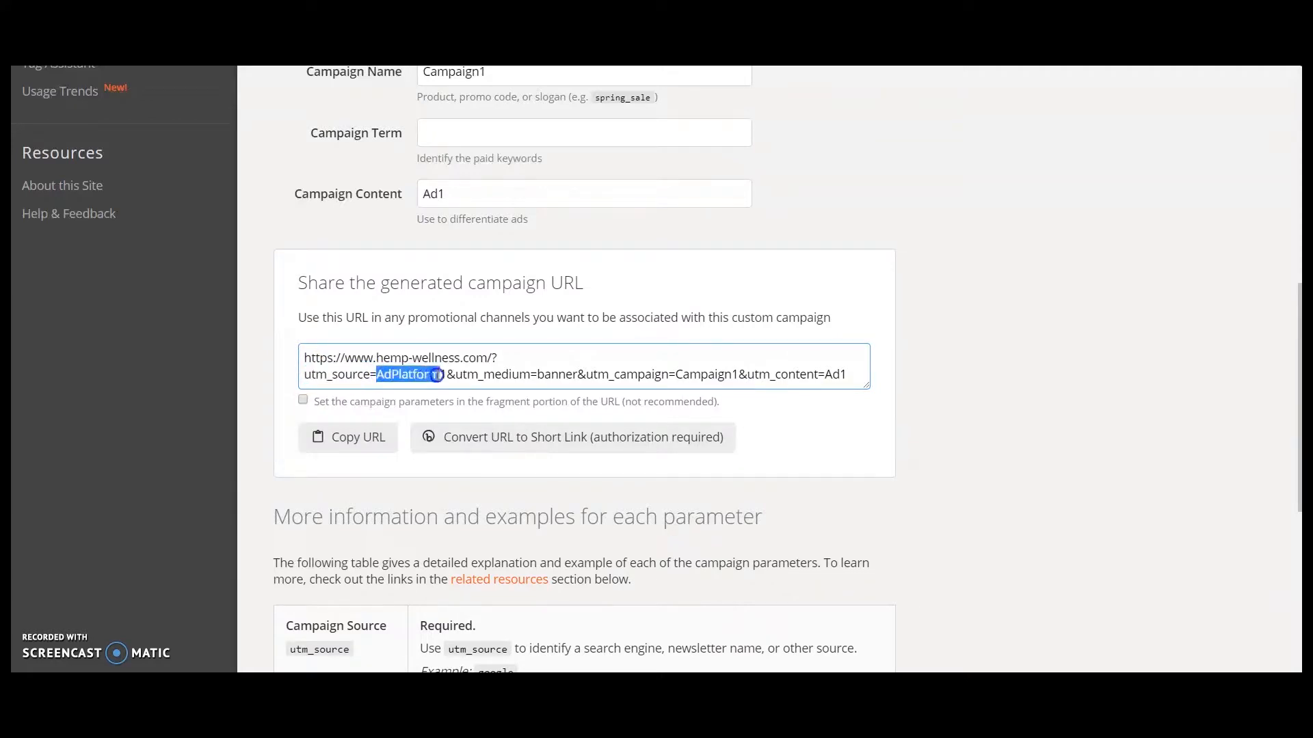
pyautogui.click(514, 375)
pyautogui.click(644, 378)
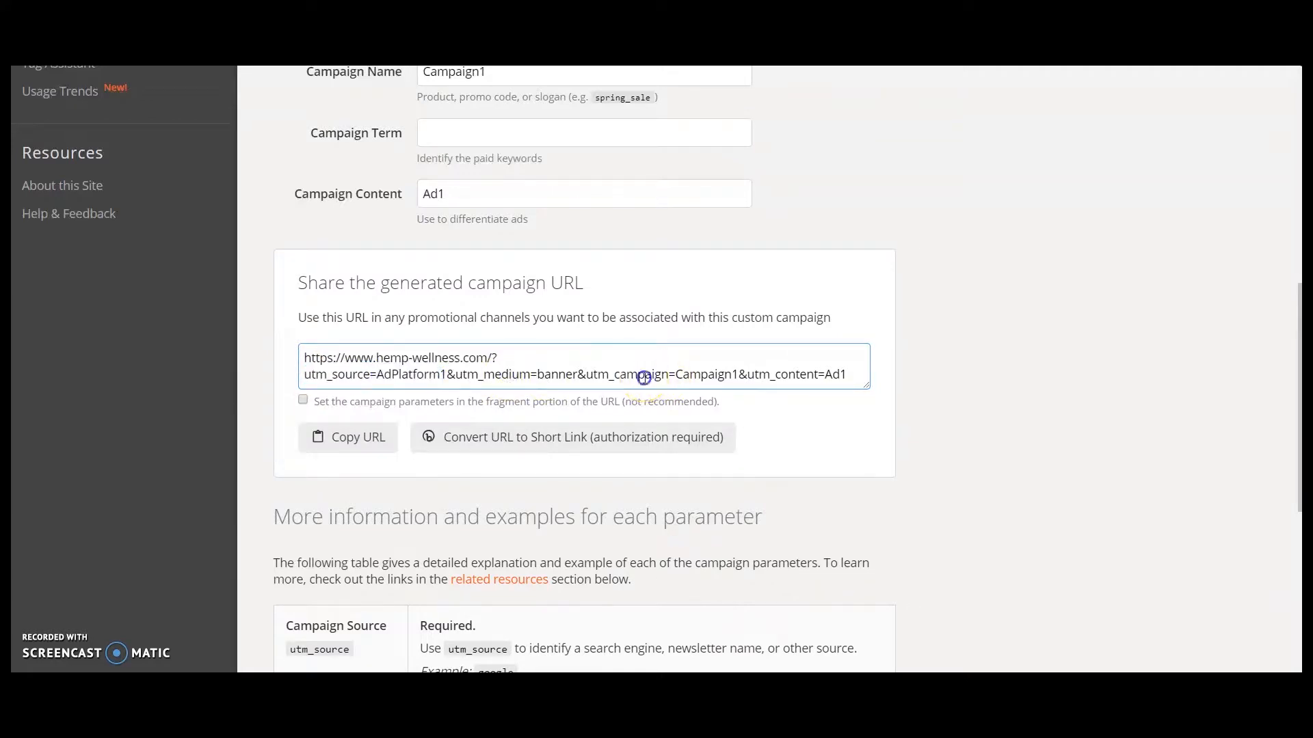
pyautogui.click(794, 378)
pyautogui.moveTo(826, 375); pyautogui.dragTo(860, 389)
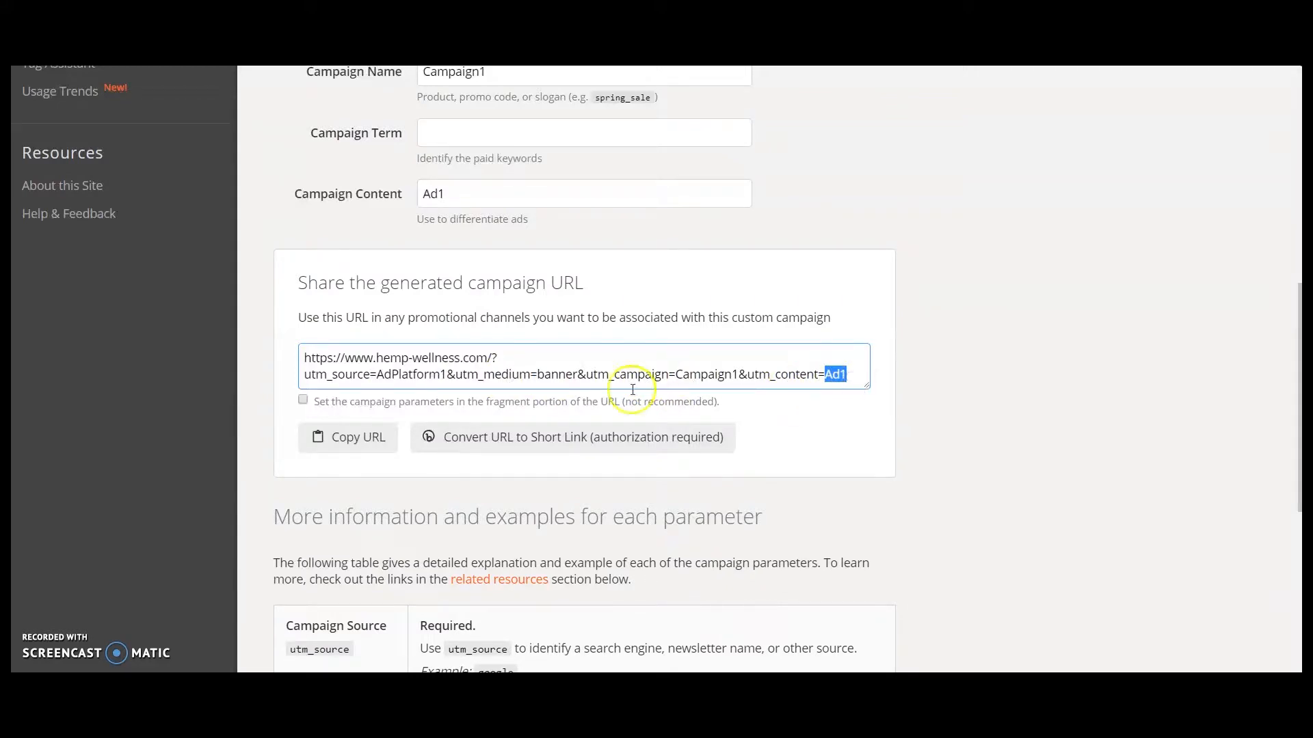
# - Copy the generated campaign URL, switch to the ad platform's link library and start a new URL entry named Link1
pyautogui.click(343, 442)
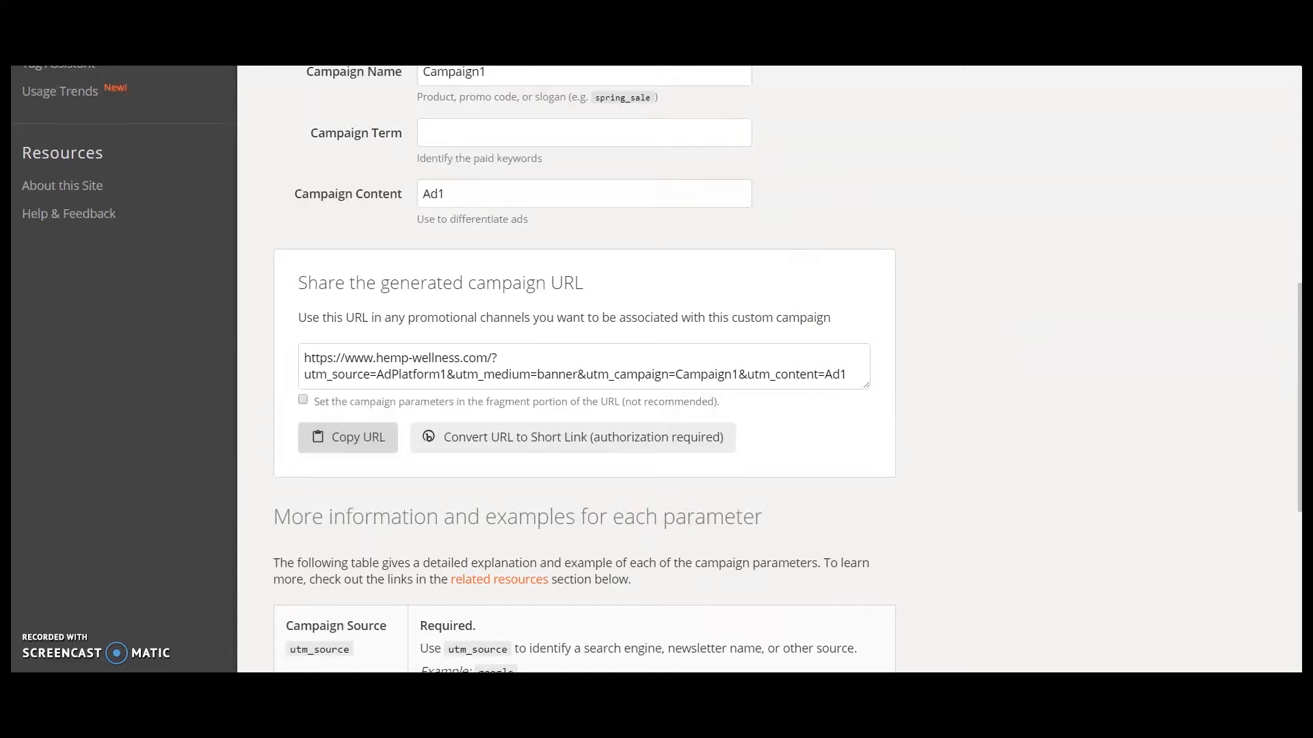
pyautogui.hotkey('ctrl', 'Tab')
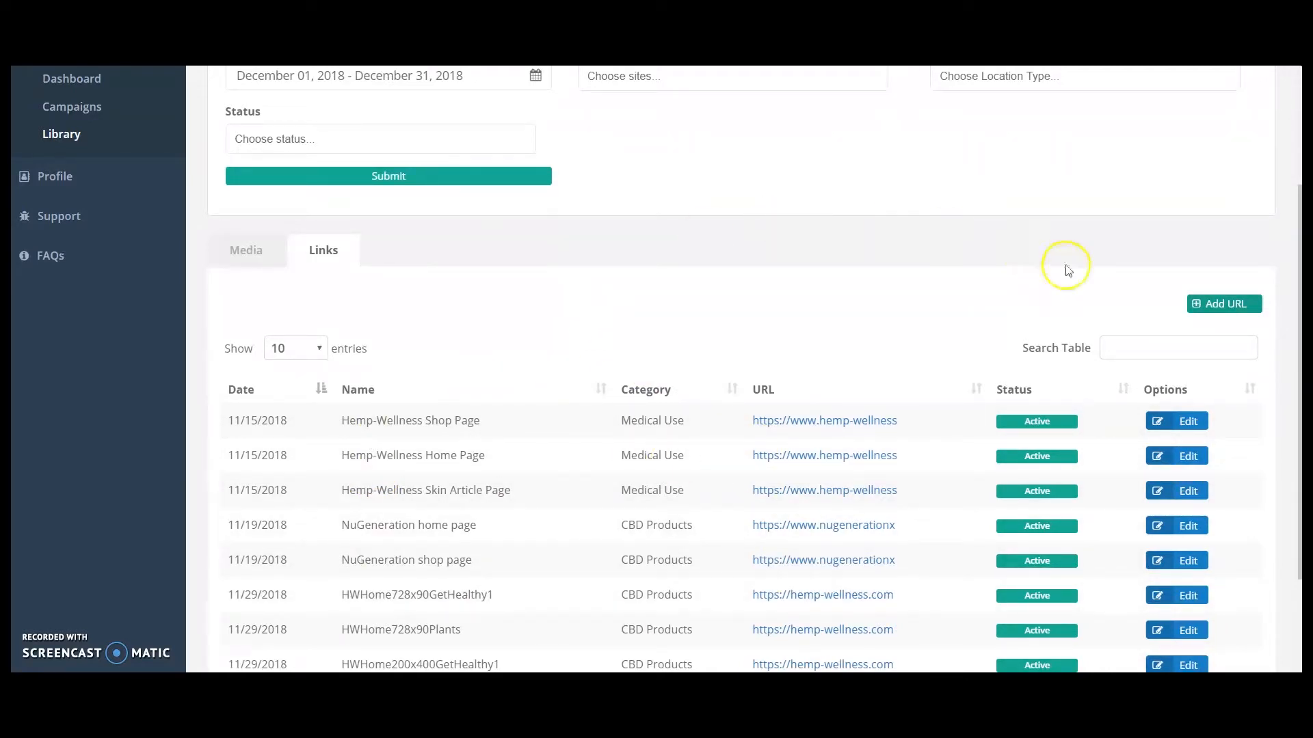
pyautogui.click(1221, 306)
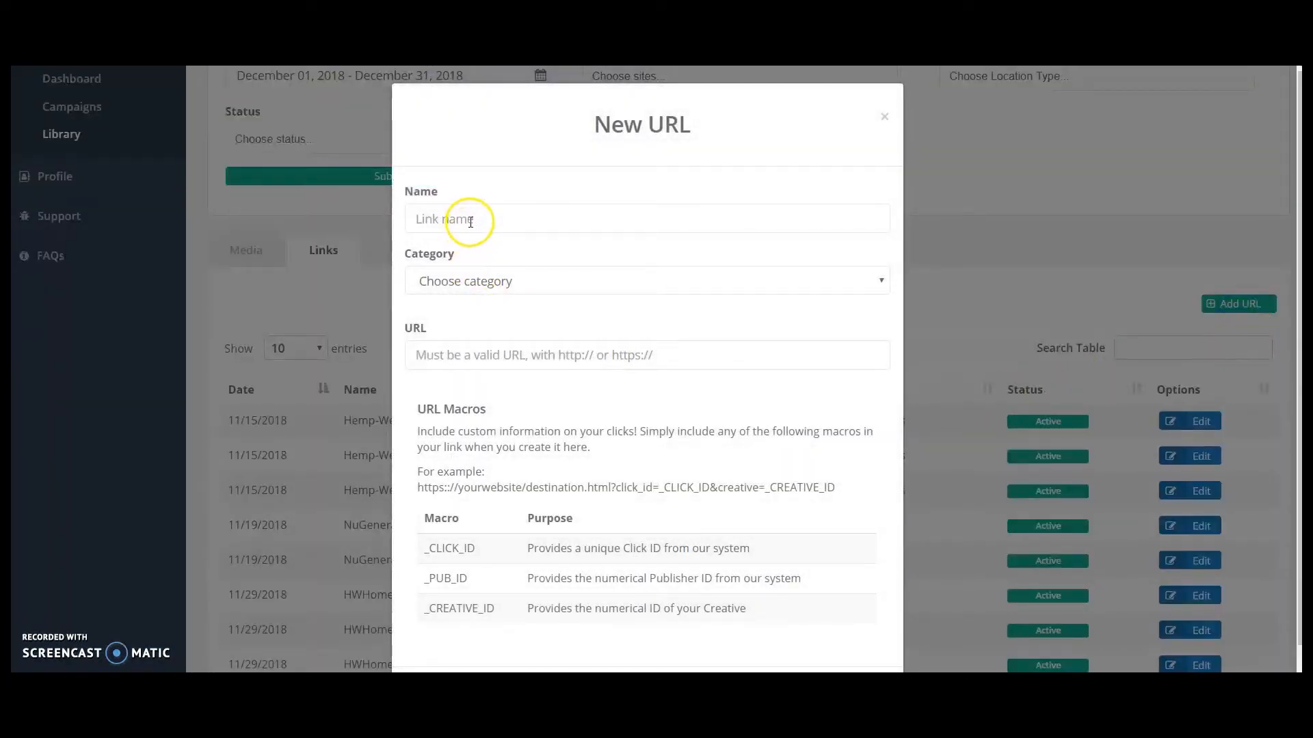
pyautogui.click(473, 219)
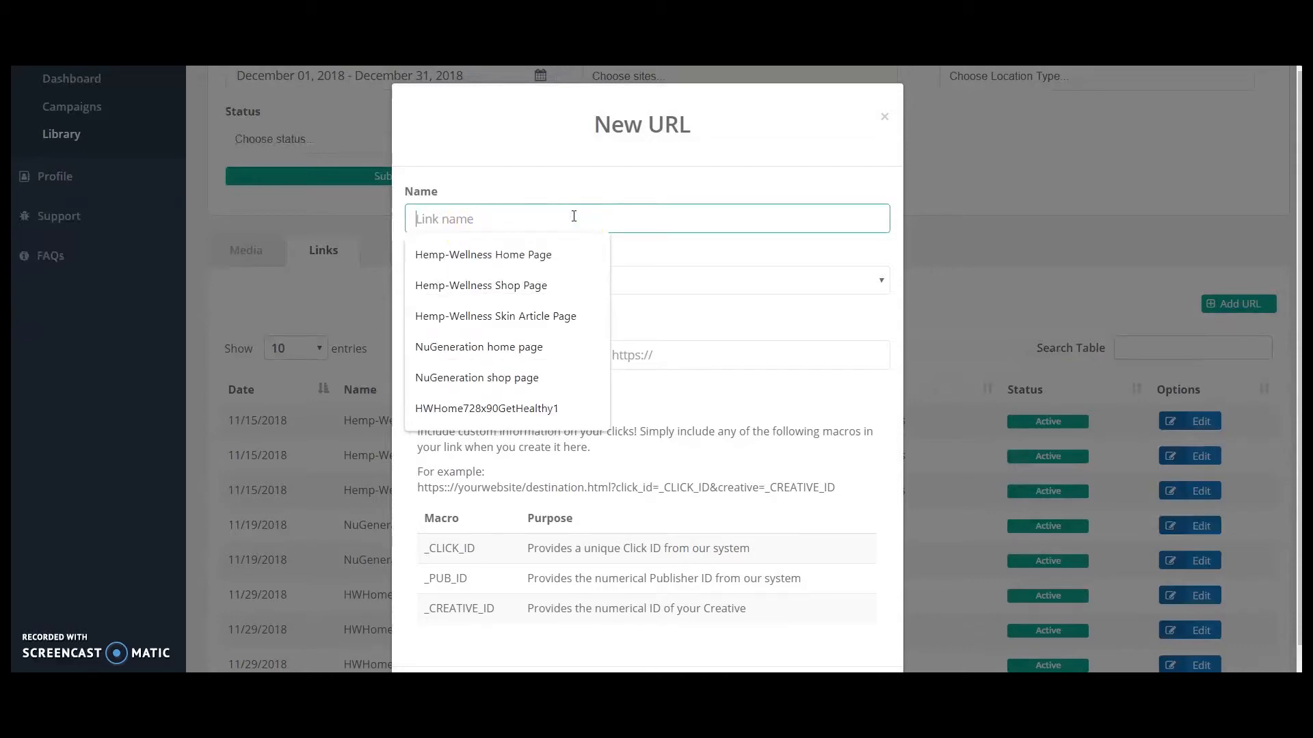
pyautogui.write('Link1')
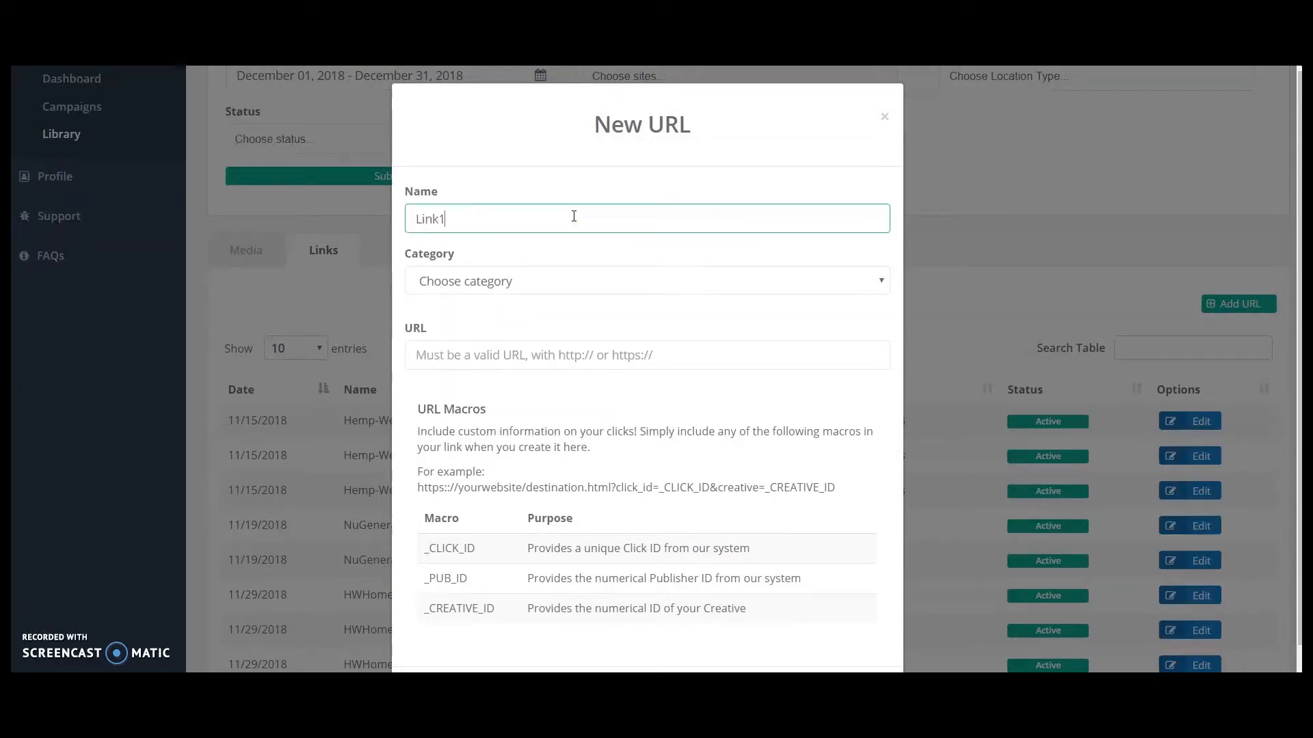
# - Paste the copied campaign URL as the destination URL of the new link
pyautogui.click(470, 354)
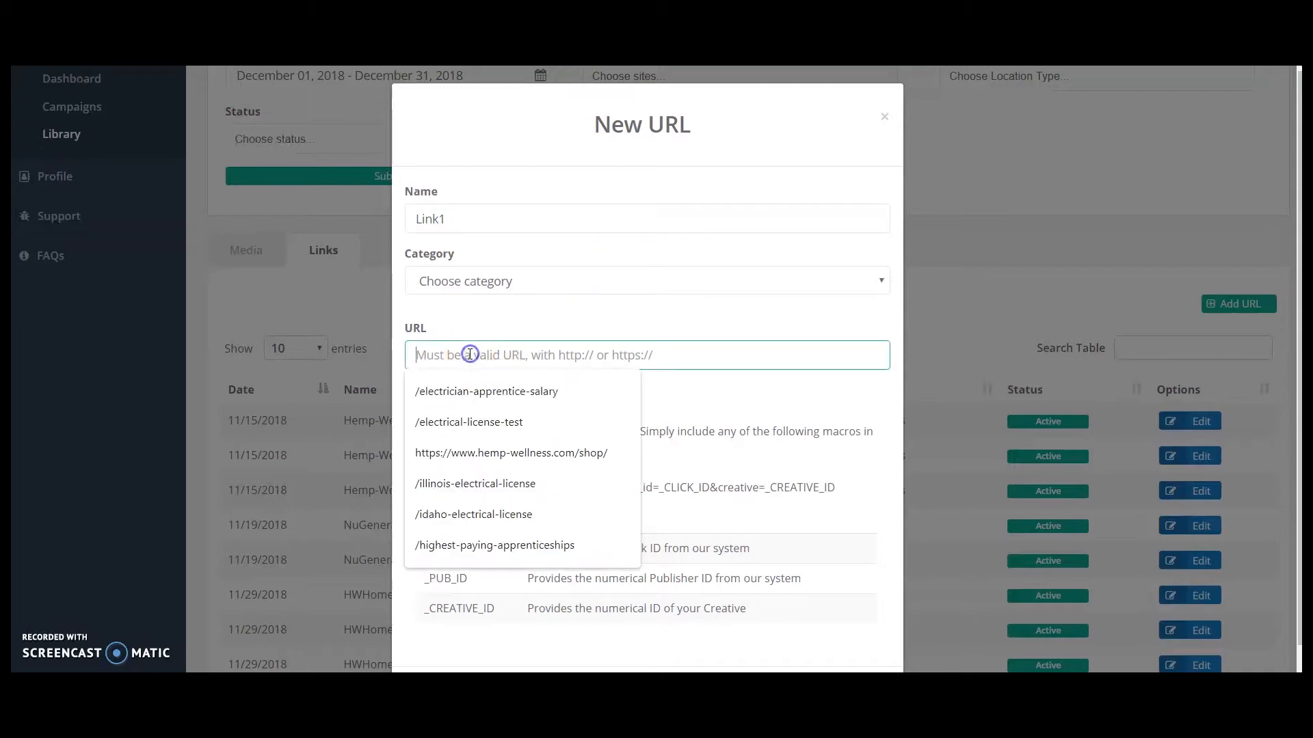
pyautogui.rightClick(470, 354)
pyautogui.click(506, 487)
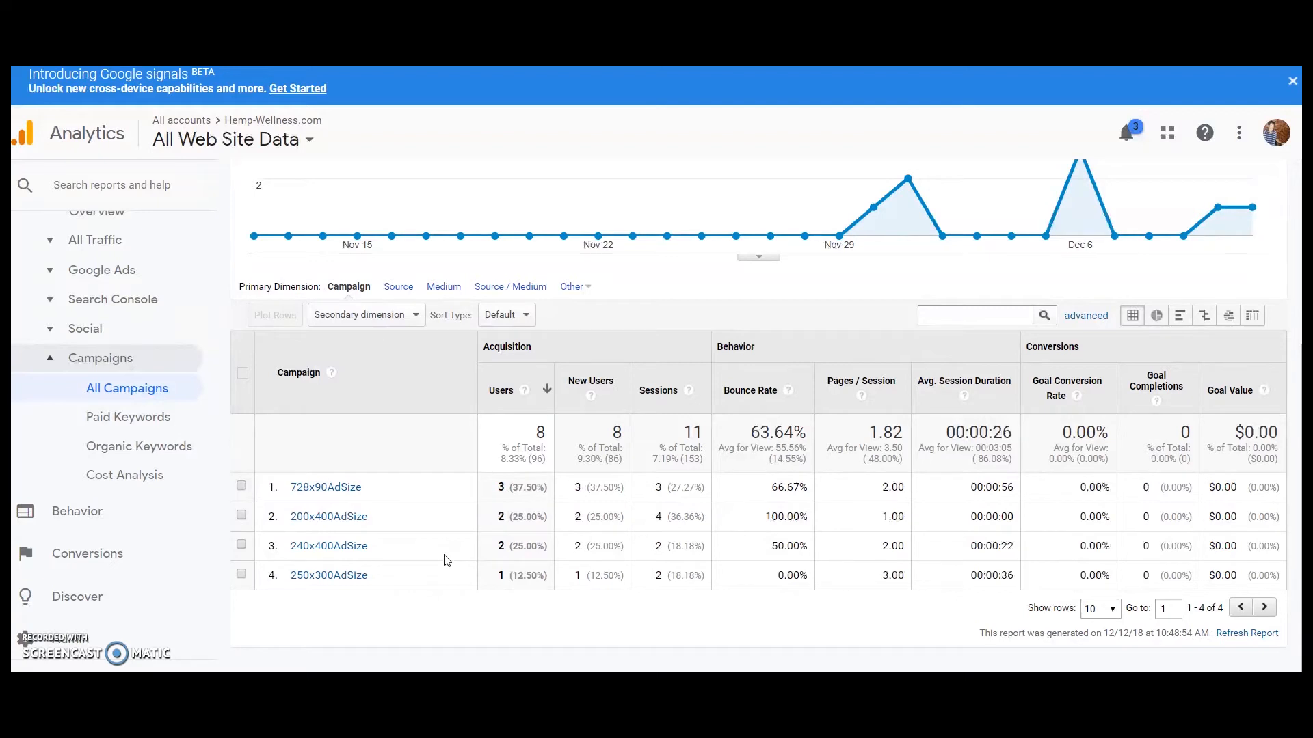
pyautogui.click(480, 545)
pyautogui.click(487, 544)
pyautogui.click(496, 547)
pyautogui.click(516, 541)
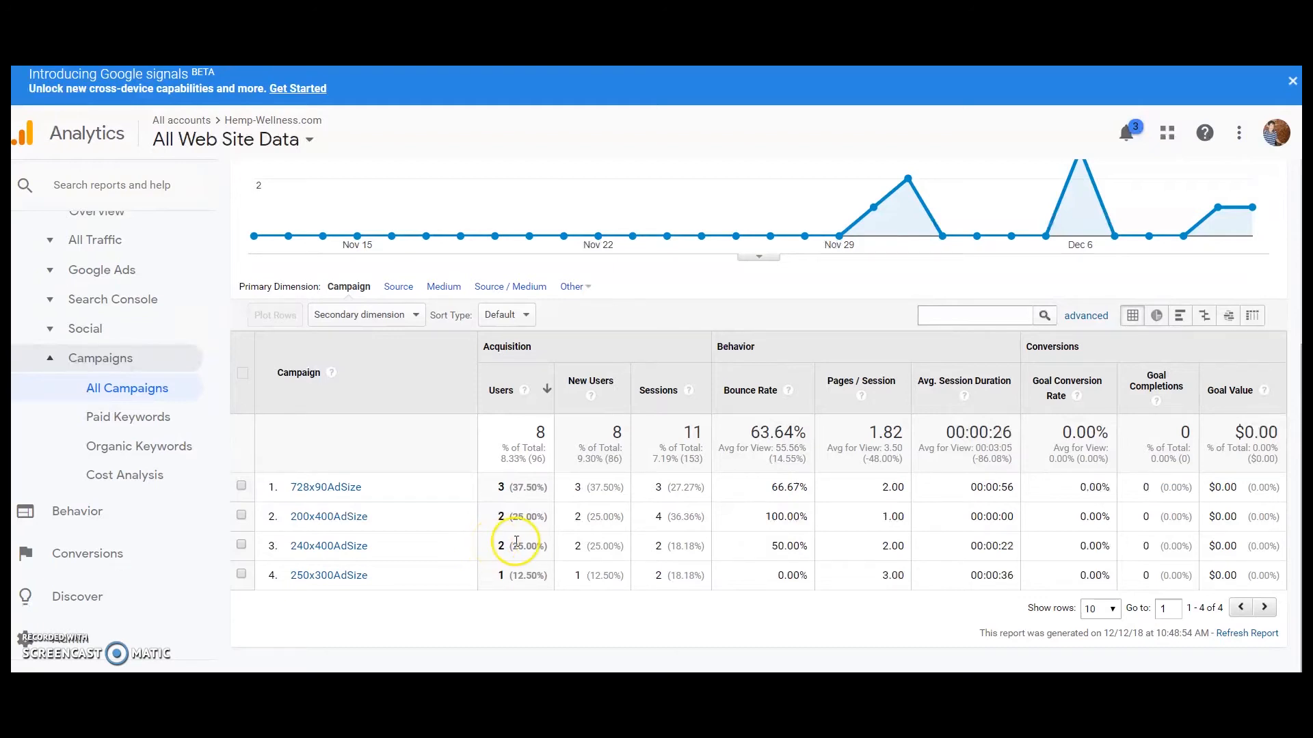